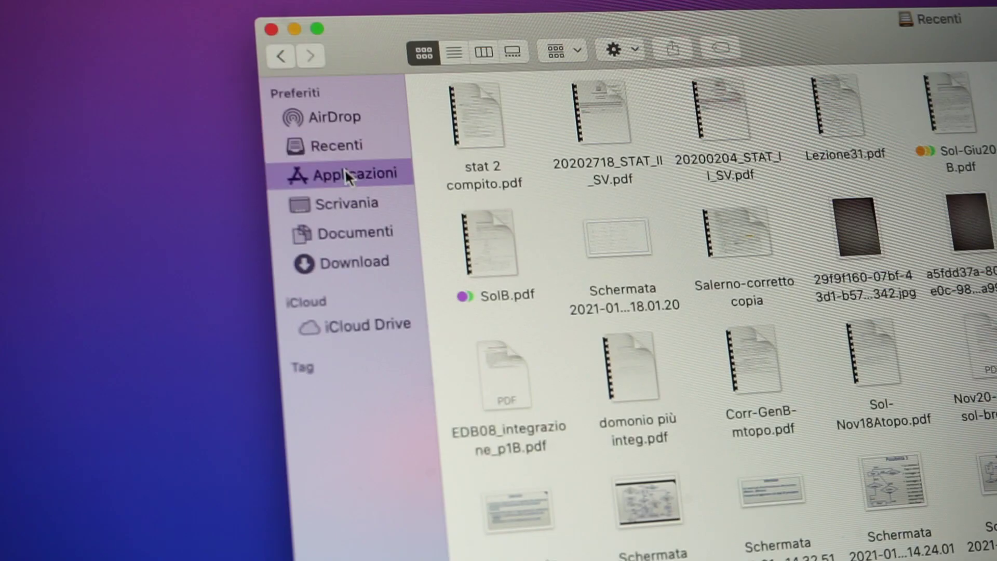
# Browse the Applicazioni, Scrivania, Documenti and Download folders one after another
pyautogui.click(344, 170)
pyautogui.click(345, 211)
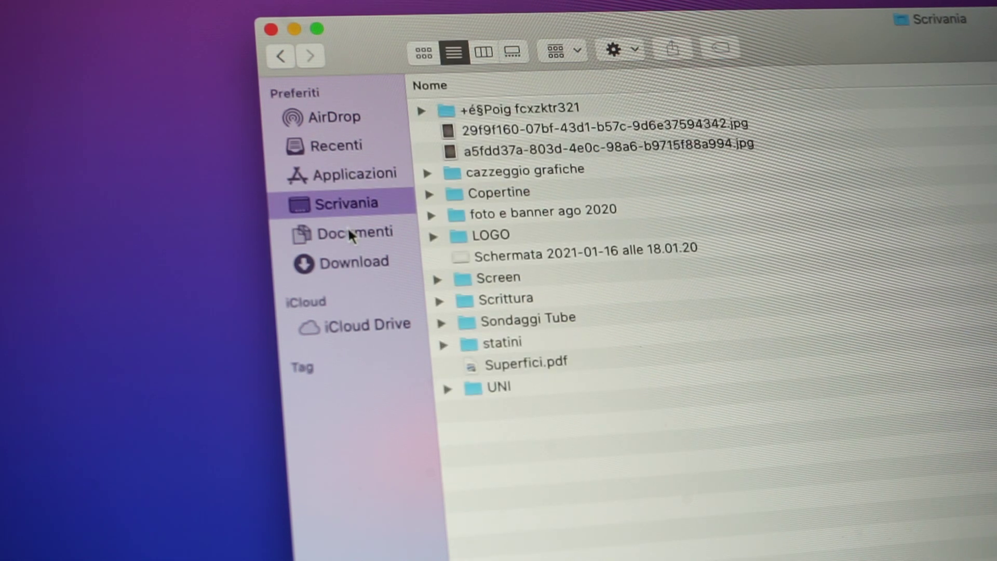
pyautogui.click(350, 228)
pyautogui.click(351, 265)
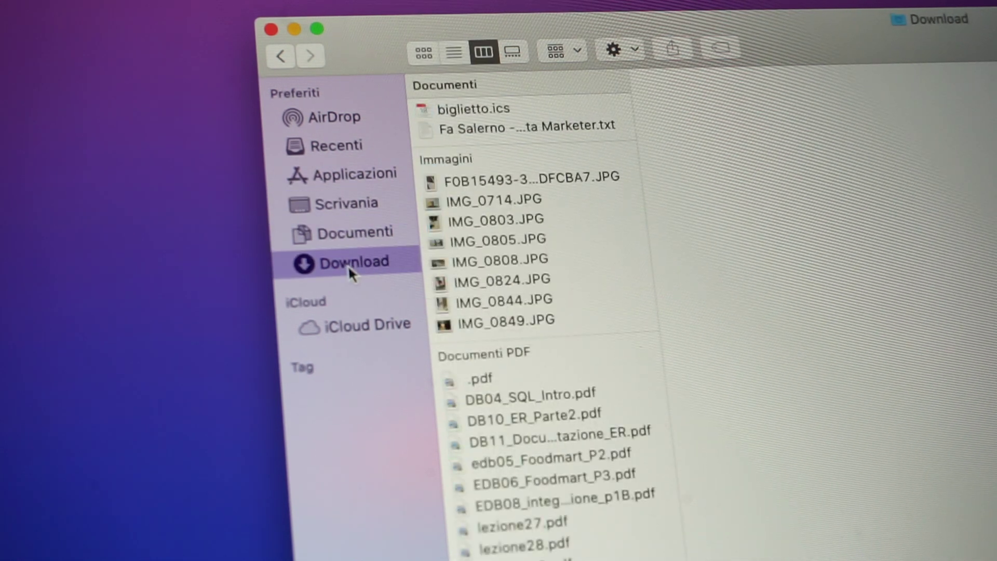
pyautogui.click(354, 228)
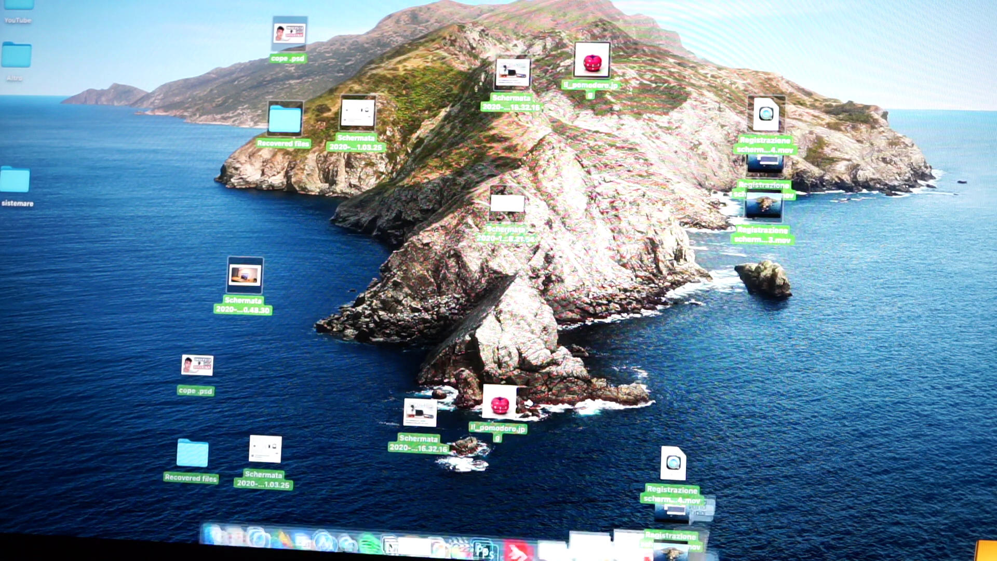
# Move the selected desktop files to the Trash and select the screenshot Schermata 2021-01-16 alle 18.01.20 in Scrivania
pyautogui.moveTo(686, 548); pyautogui.dragTo(684, 548)
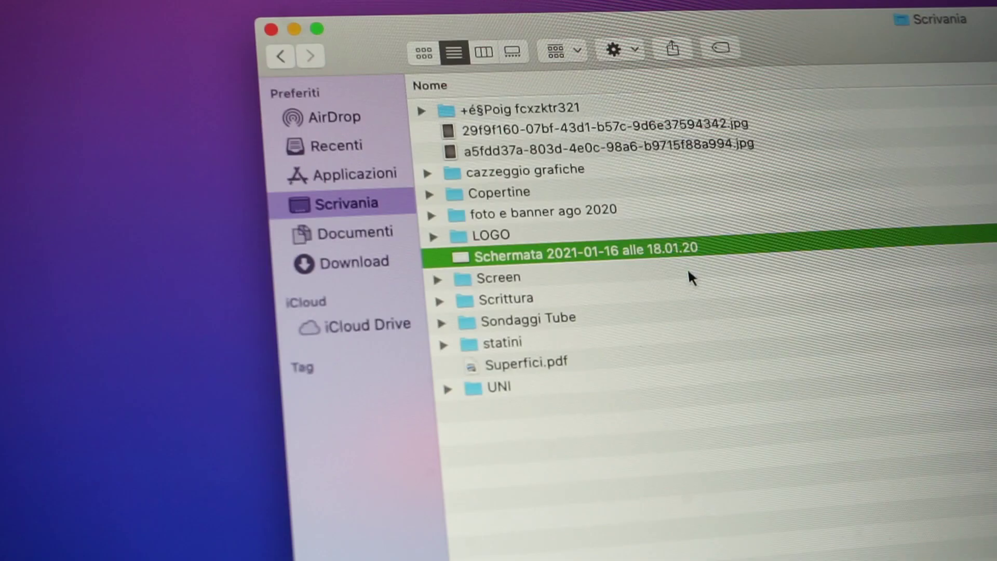
pyautogui.click(682, 265)
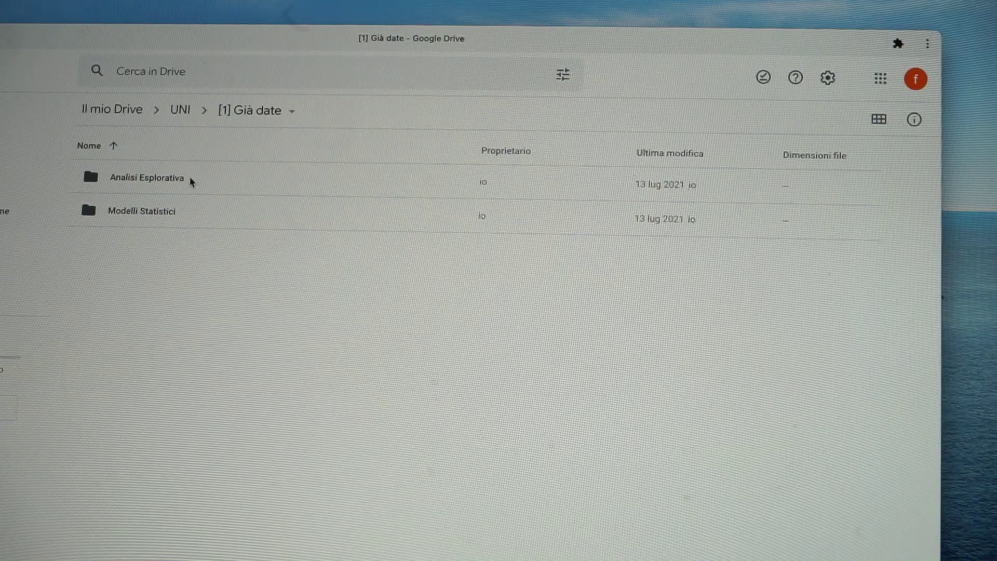
# Open Analisi Esplorativa under [1] Già date in Google Drive, and the clip folder inside [2]Minimalismo Digitale in Finder
pyautogui.doubleClick(189, 183)
pyautogui.click(216, 220)
pyautogui.doubleClick(216, 222)
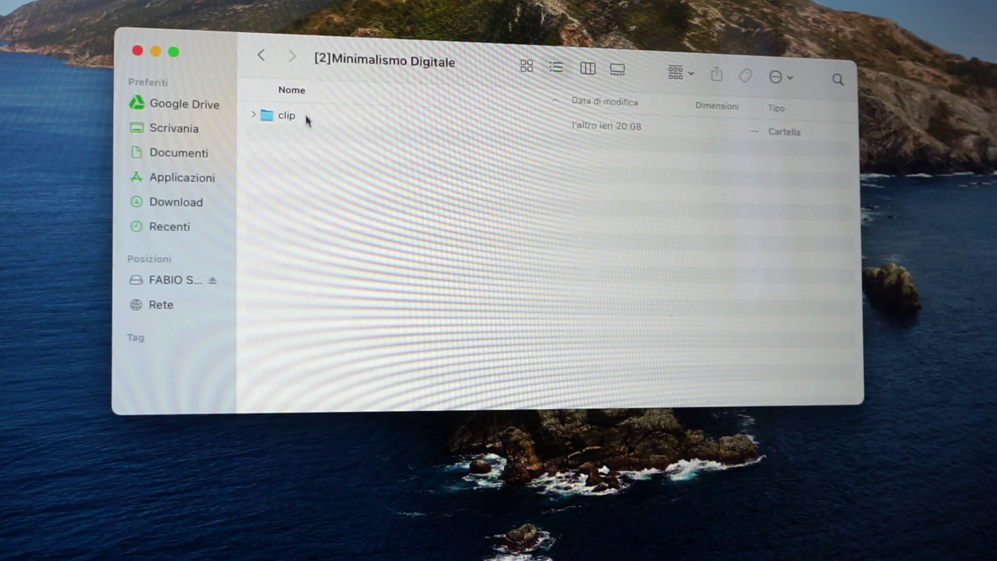
pyautogui.doubleClick(305, 114)
pyautogui.doubleClick(304, 114)
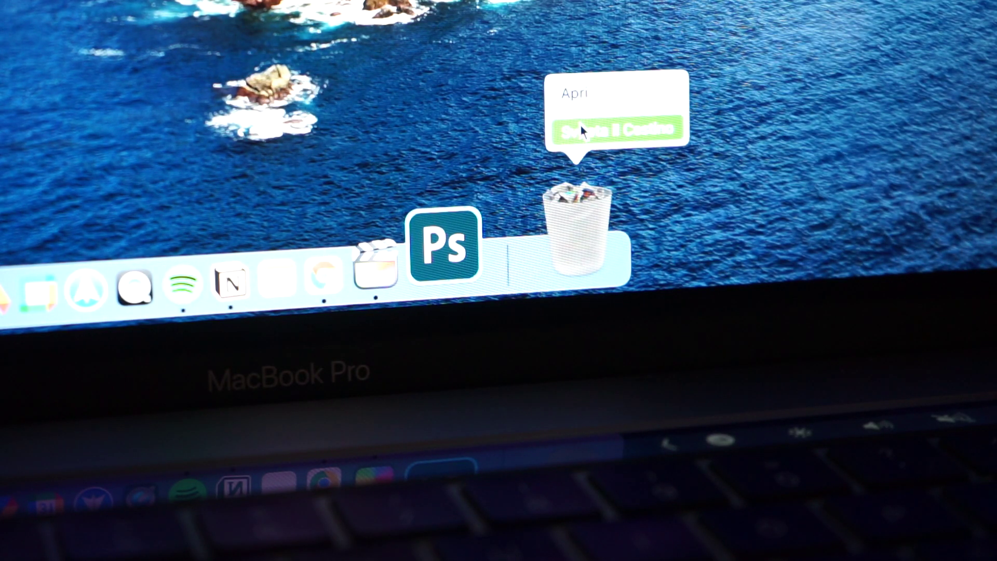
# Empty the Trash
pyautogui.click(581, 130)
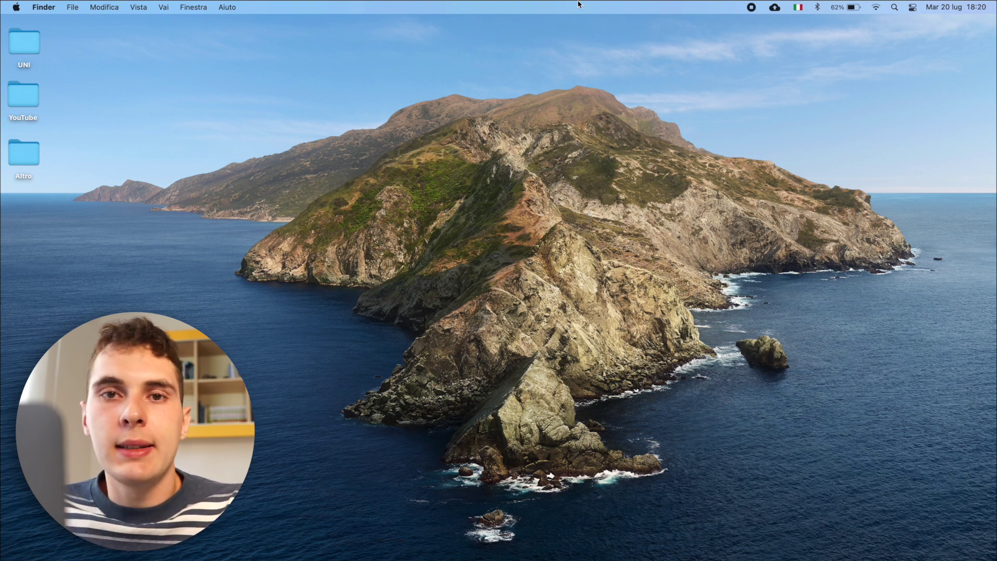
# Check the Bluetooth, battery and Wi-Fi status menus, view the widgets in Notification Center and close it
pyautogui.click(820, 6)
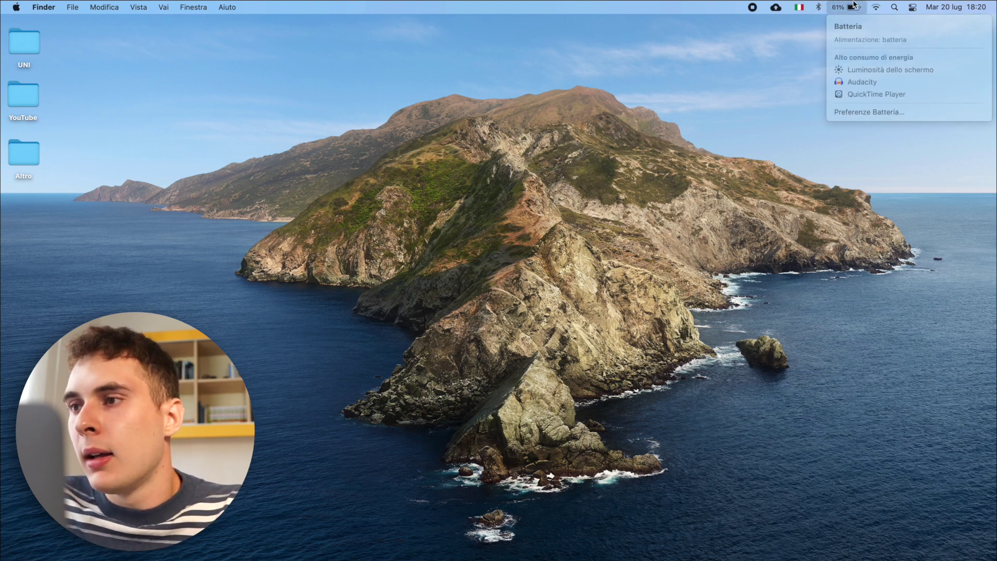
pyautogui.click(853, 6)
pyautogui.click(885, 6)
pyautogui.click(885, 6)
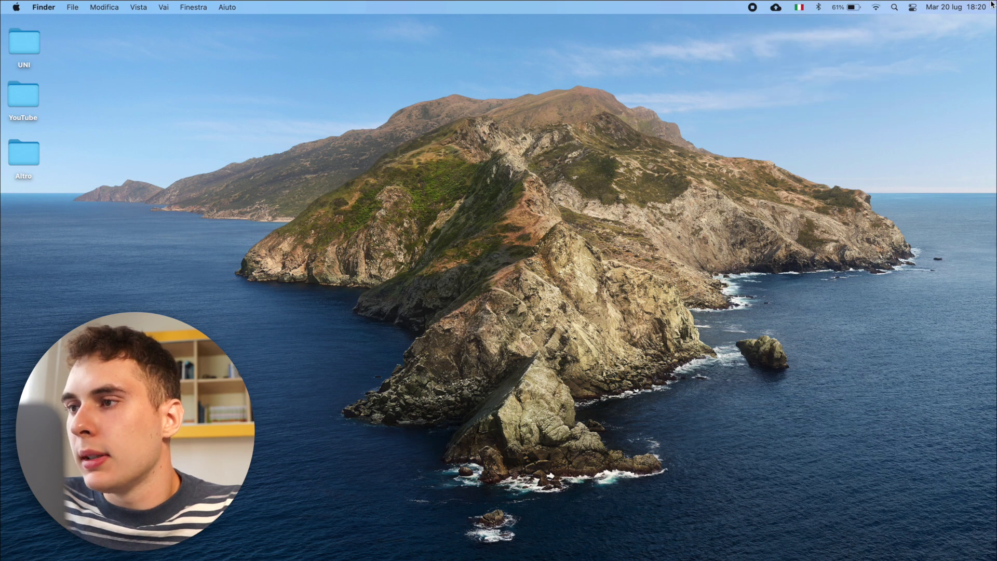
pyautogui.click(969, 7)
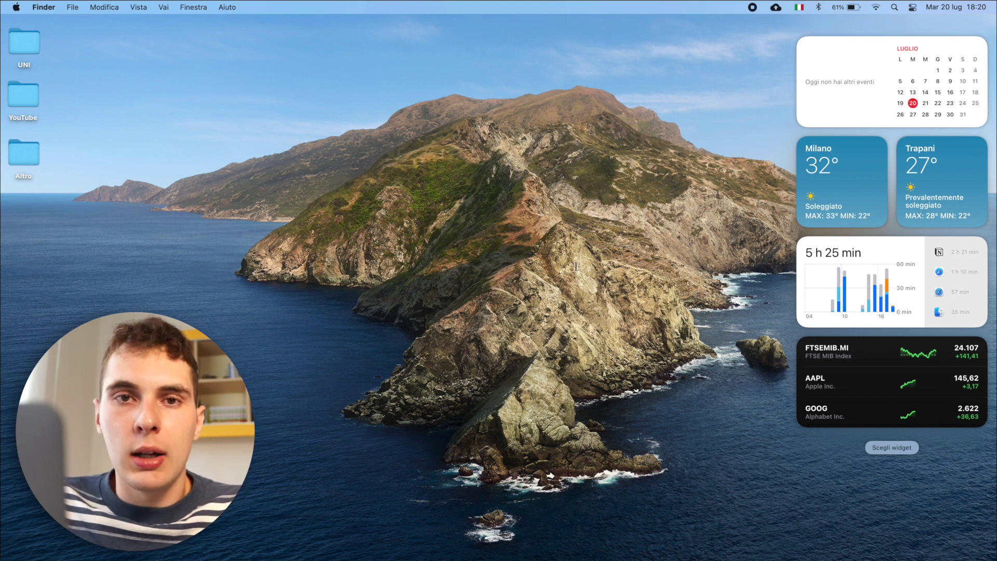
pyautogui.click(575, 291)
pyautogui.press('super+shift+4')
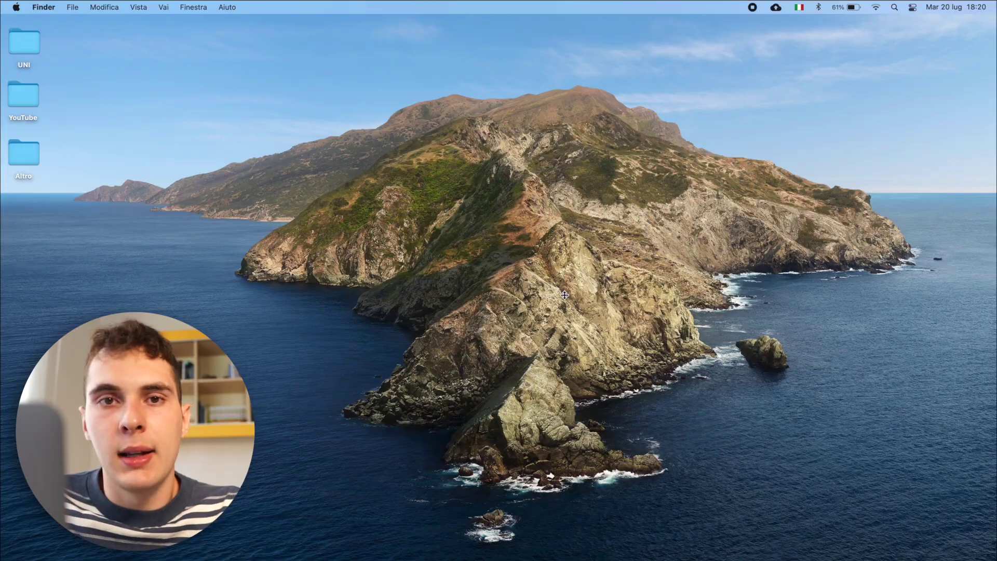
pyautogui.press('Escape')
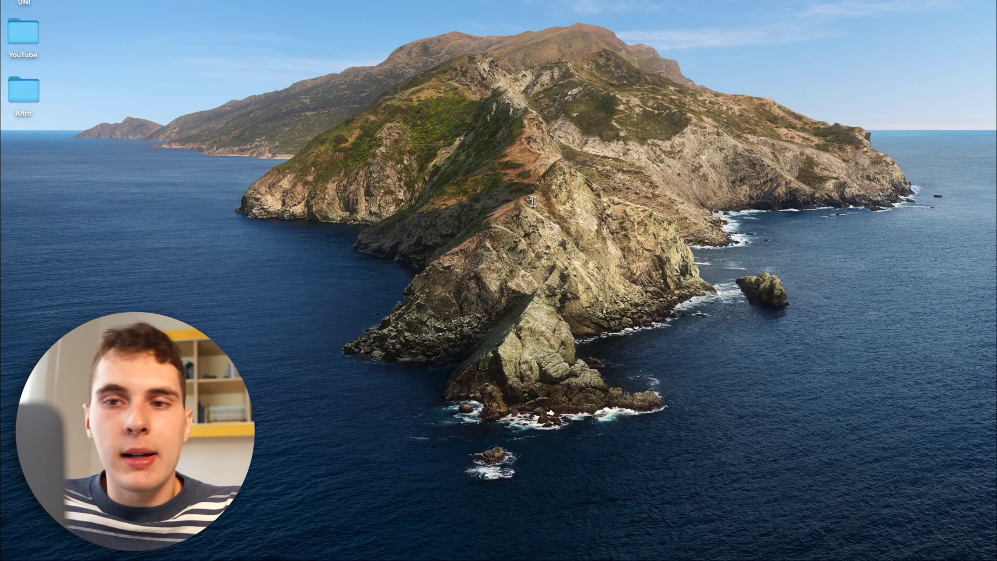
pyautogui.moveTo(415, 553)
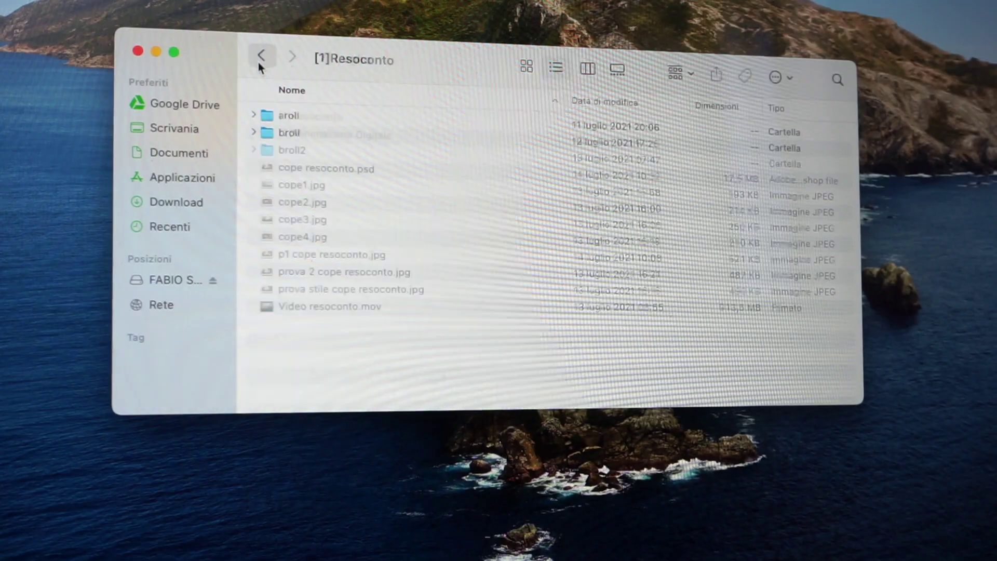
# Leave the [1]Resoconto folder and open [2]Minimalismo Digitale and its clip subfolder
pyautogui.click(260, 56)
pyautogui.doubleClick(304, 136)
pyautogui.doubleClick(304, 113)
pyautogui.doubleClick(304, 115)
pyautogui.doubleClick(304, 115)
pyautogui.doubleClick(303, 130)
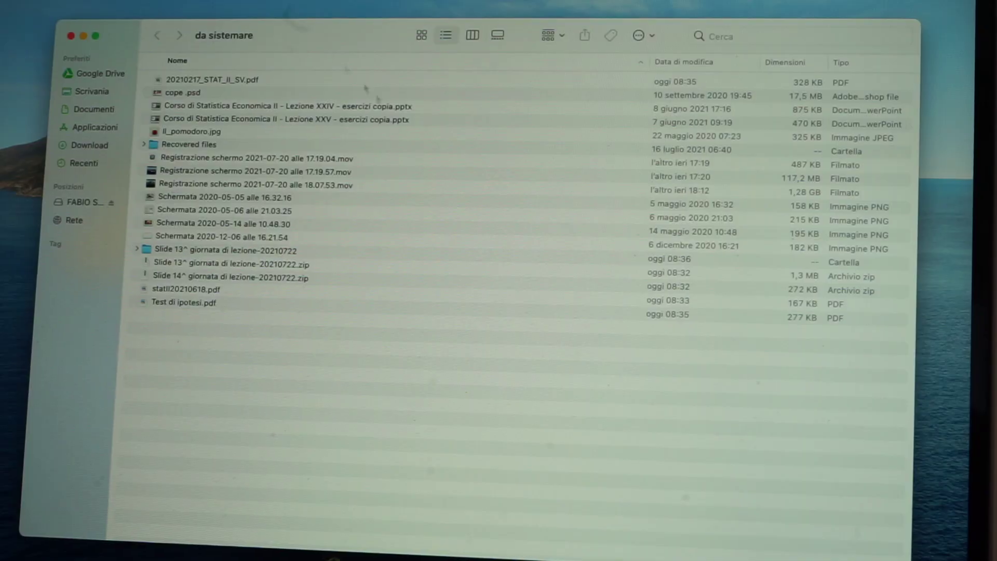
# Select all the files in the da sistemare folder, and switch to Google Drive to open the Analisi Esplorativa folder
pyautogui.moveTo(479, 384); pyautogui.dragTo(457, 78)
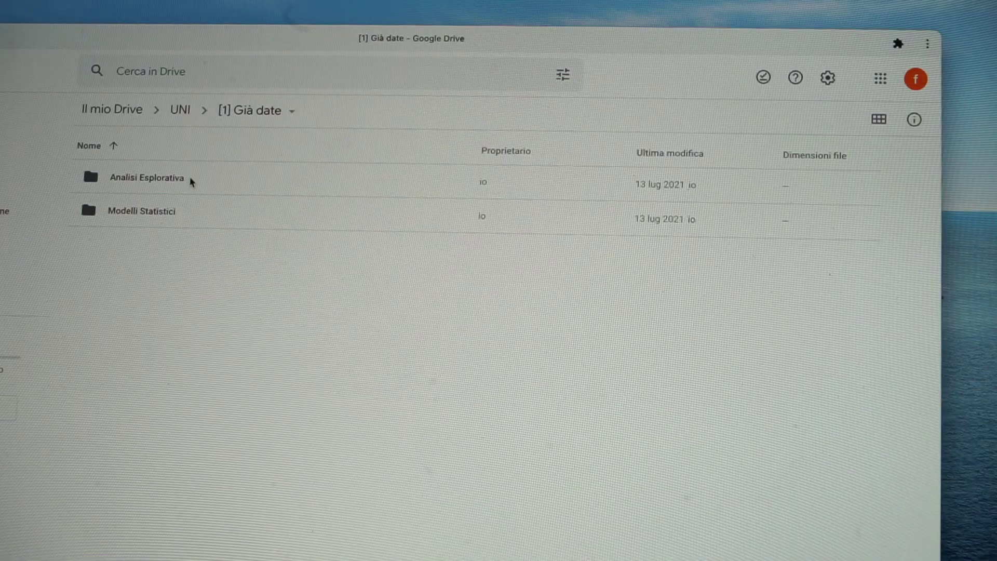
pyautogui.doubleClick(190, 180)
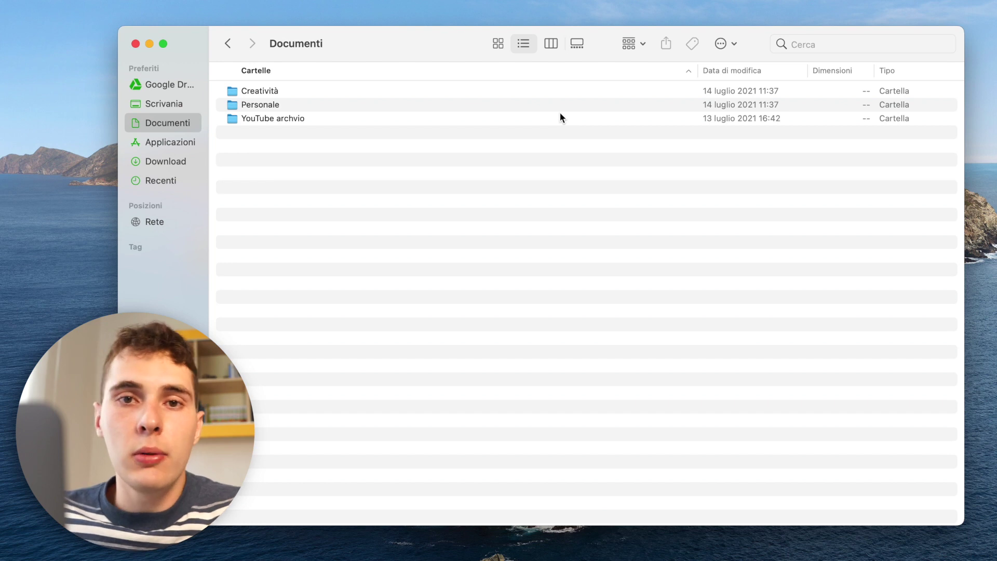
# Look into the Personale folder inside Documenti and return to Documenti
pyautogui.click(307, 119)
pyautogui.click(265, 104)
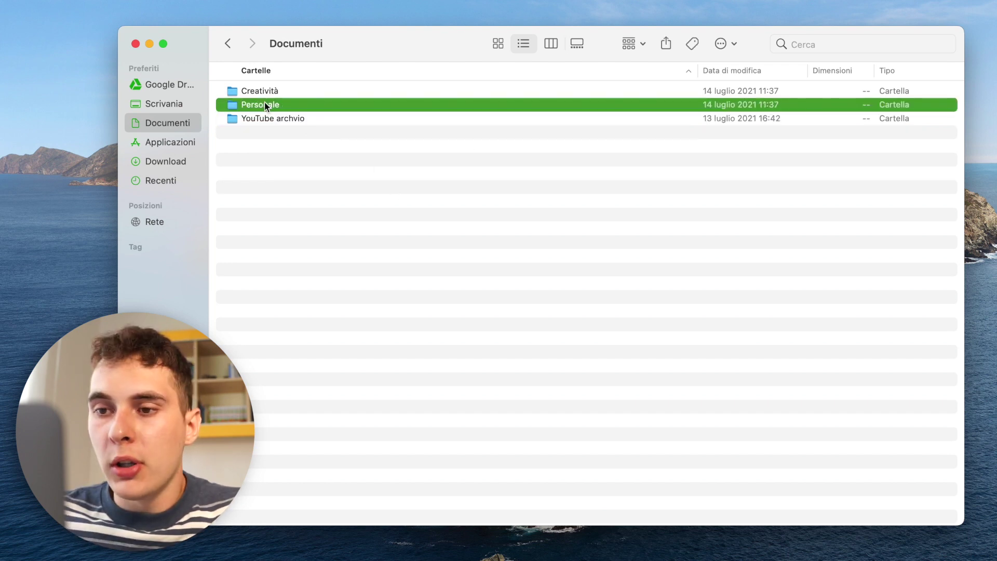
pyautogui.doubleClick(266, 105)
pyautogui.press('super+bracketleft')
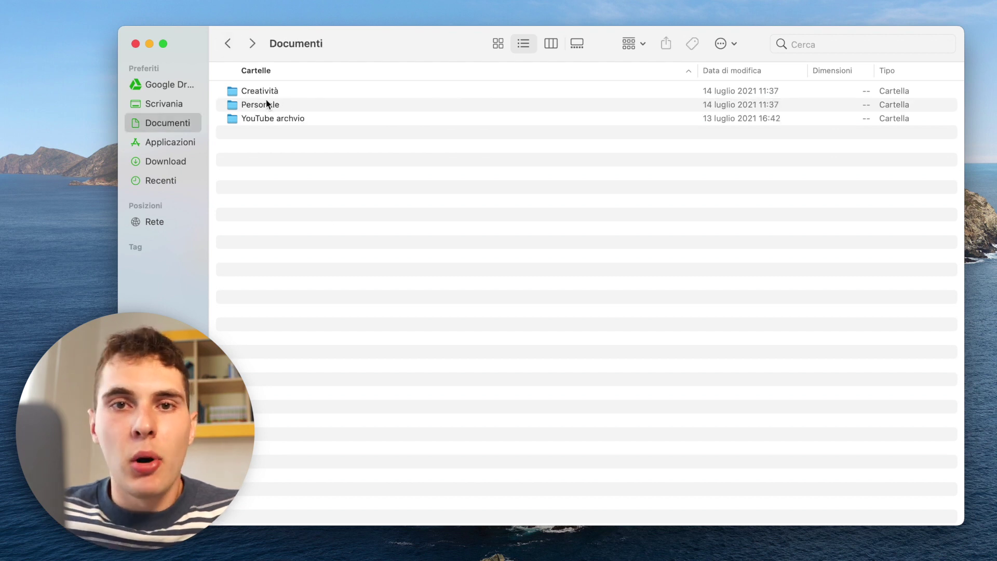
# Open the Creatività folder, highlight its Scrittura subfolder and return to Documenti
pyautogui.click(279, 93)
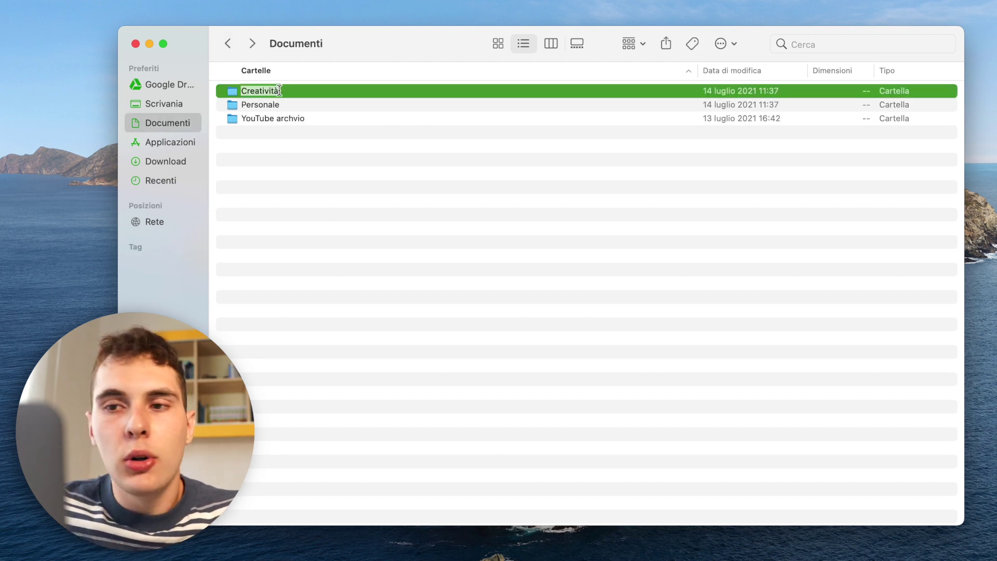
pyautogui.doubleClick(291, 91)
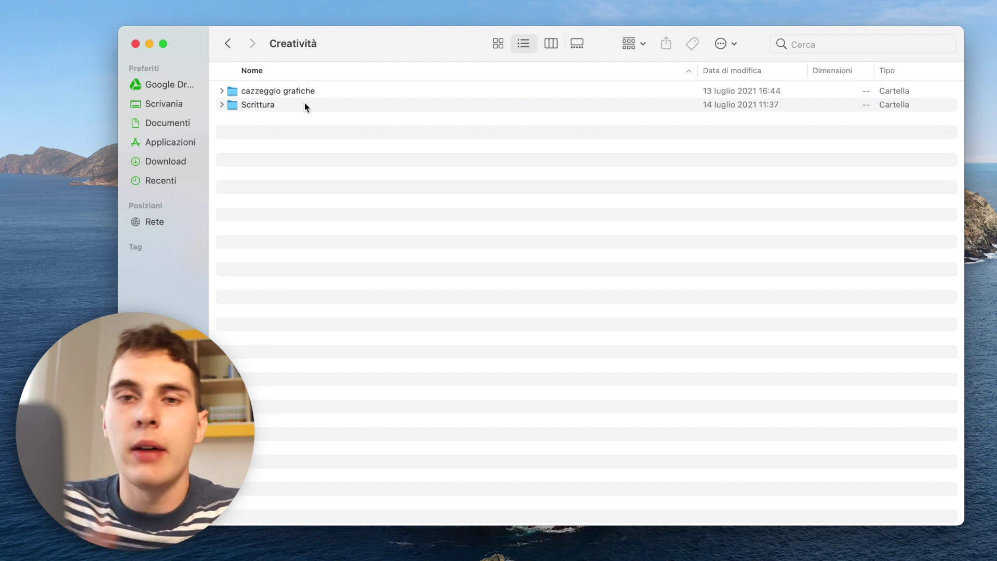
pyautogui.click(304, 107)
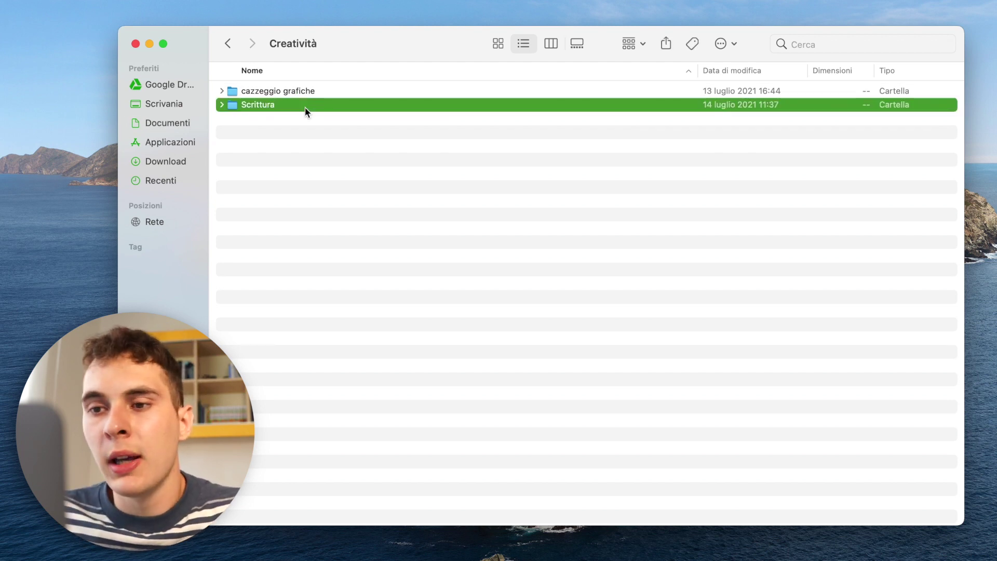
pyautogui.click(223, 46)
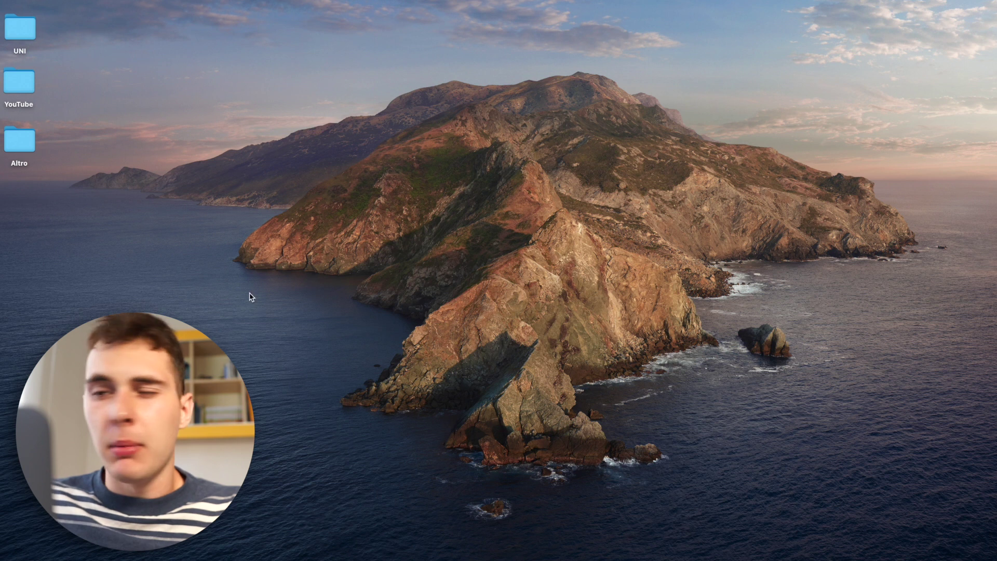
# Highlight the UNI, YouTube and Altro desktop folders one after another and open Altro
pyautogui.moveTo(274, 144); pyautogui.dragTo(561, 522)
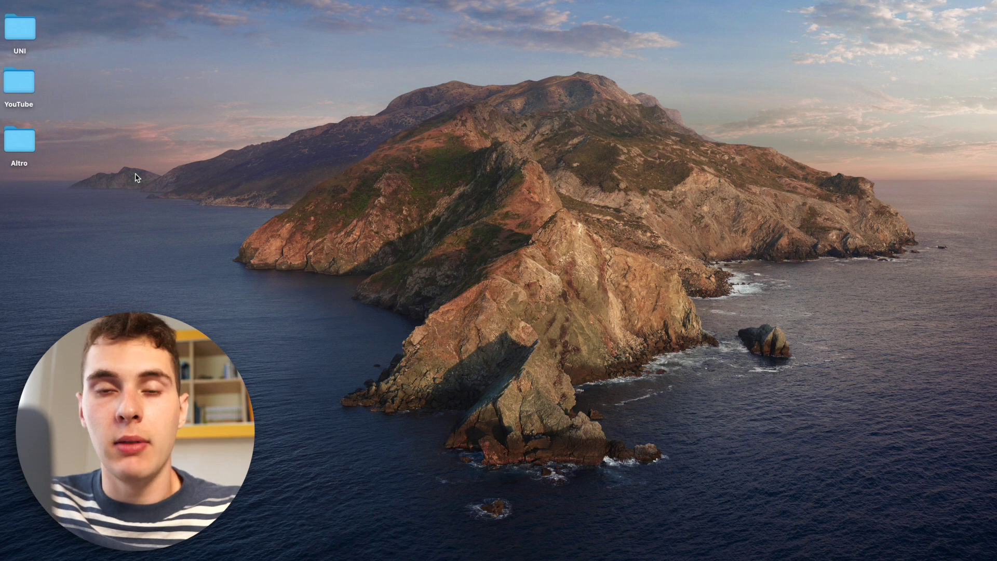
pyautogui.click(30, 33)
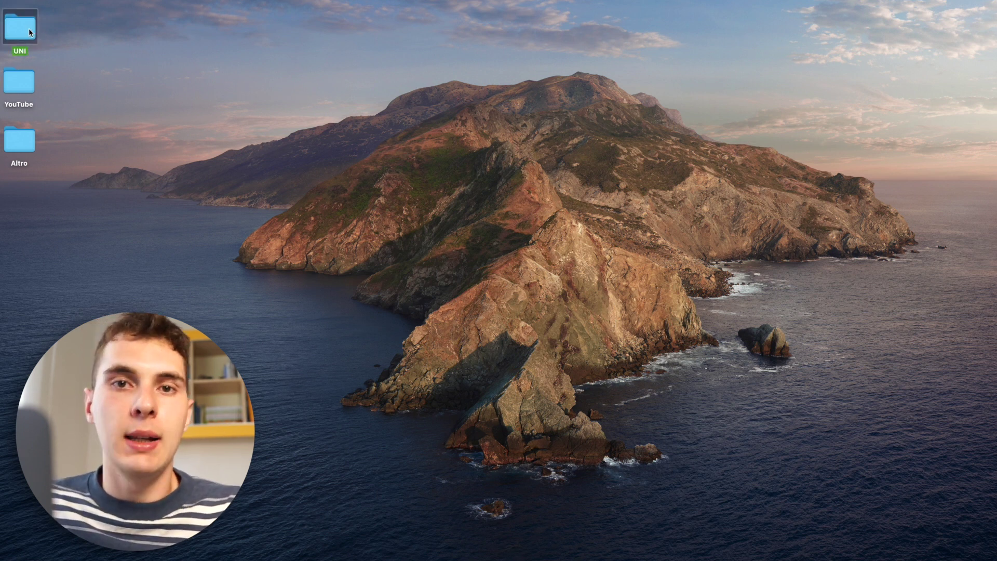
pyautogui.click(19, 83)
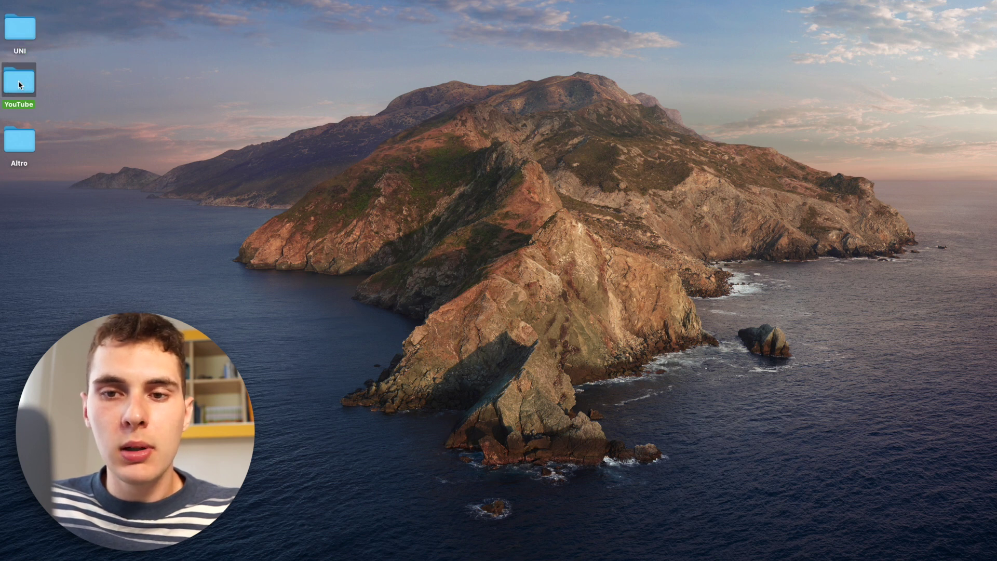
pyautogui.click(24, 148)
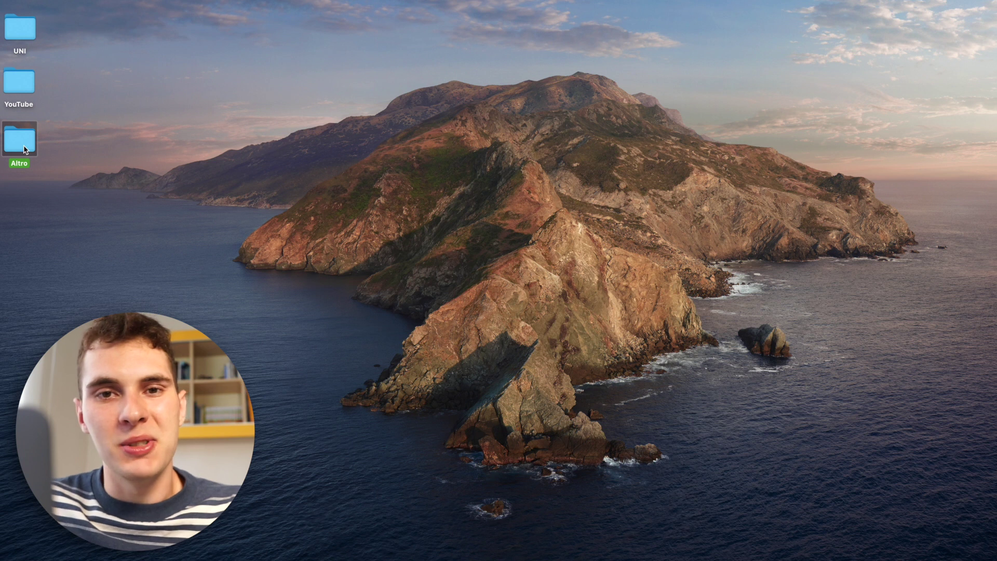
pyautogui.press('super+o')
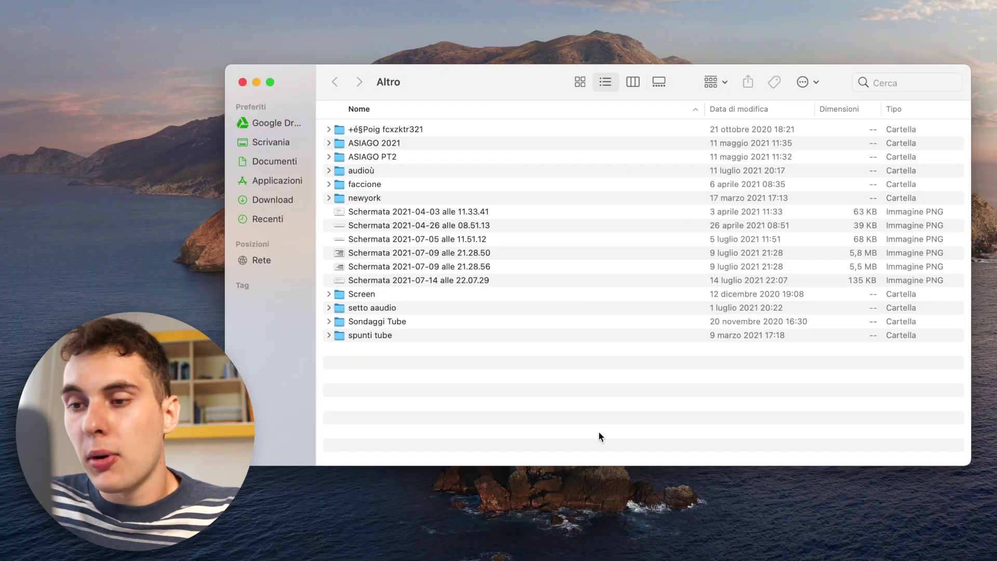
# Select everything in the Altro folder, clear the selection and close the window
pyautogui.press('super+a')
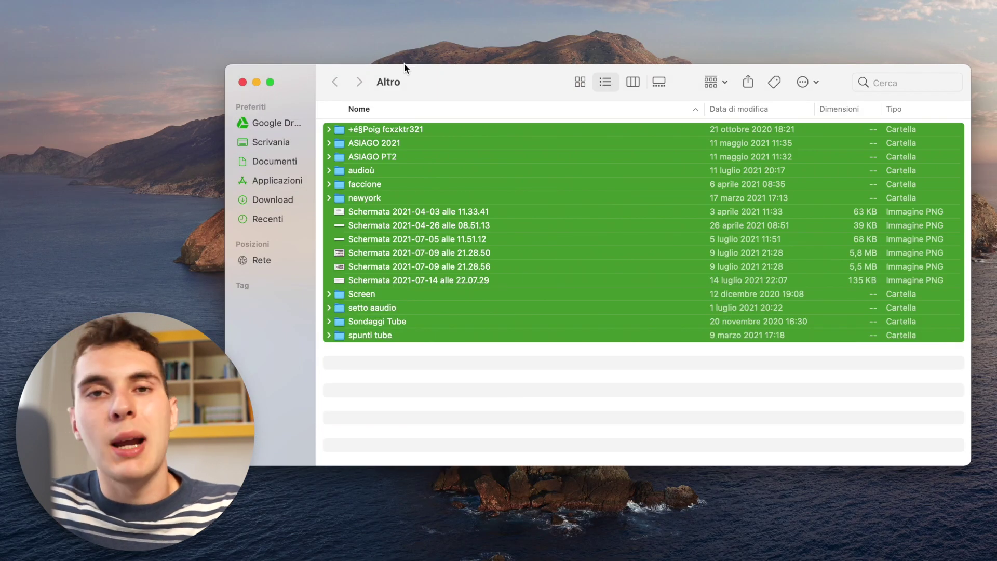
pyautogui.click(417, 365)
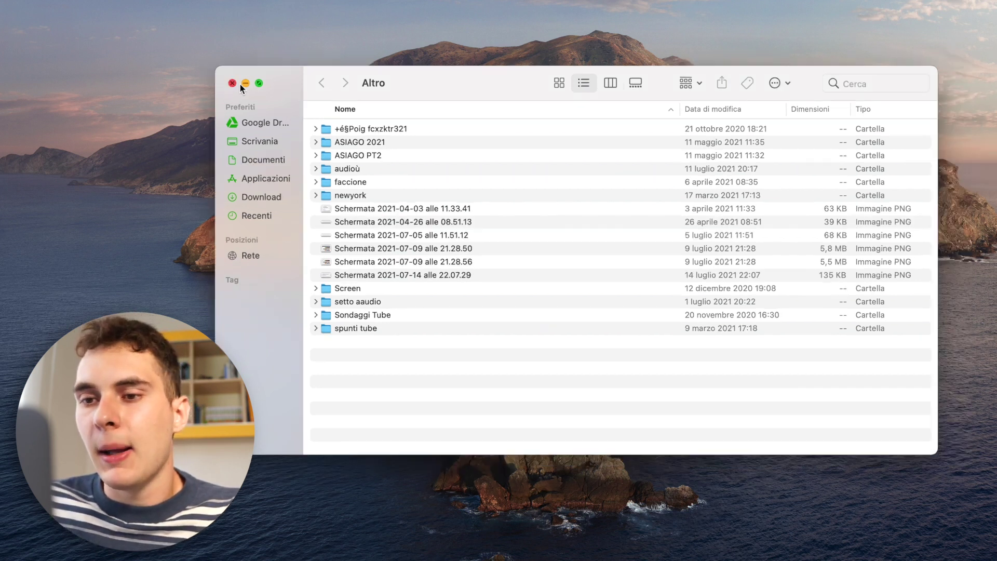
pyautogui.click(242, 82)
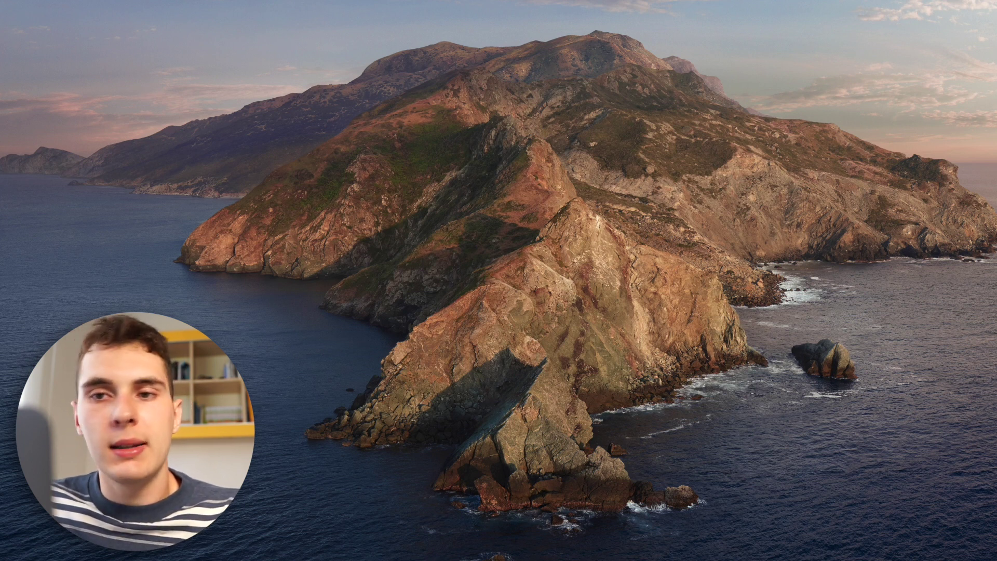
# Reopen the Altro folder, select all its items once more, deselect them and close the folder
pyautogui.press('super+n')
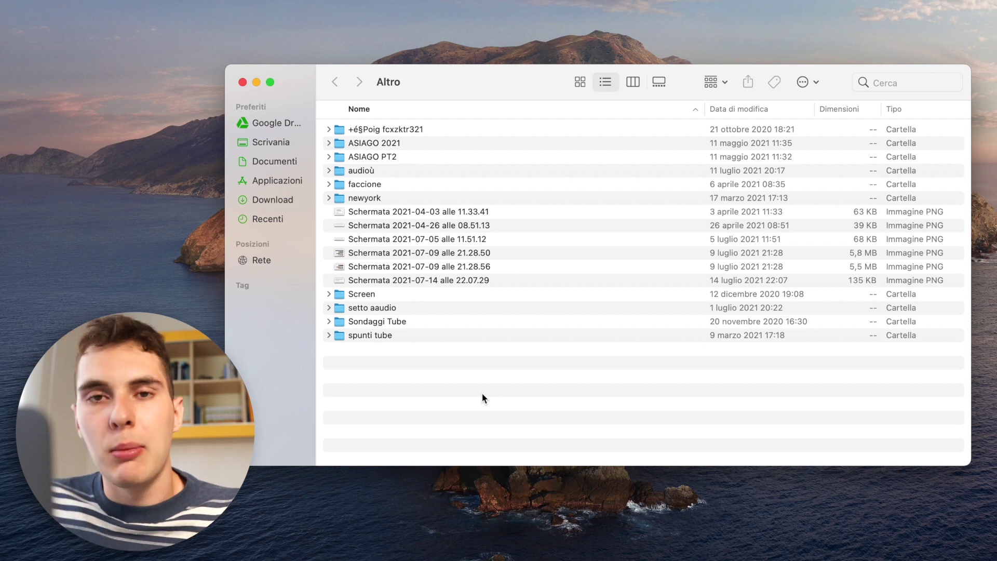
pyautogui.moveTo(497, 397); pyautogui.dragTo(499, 8)
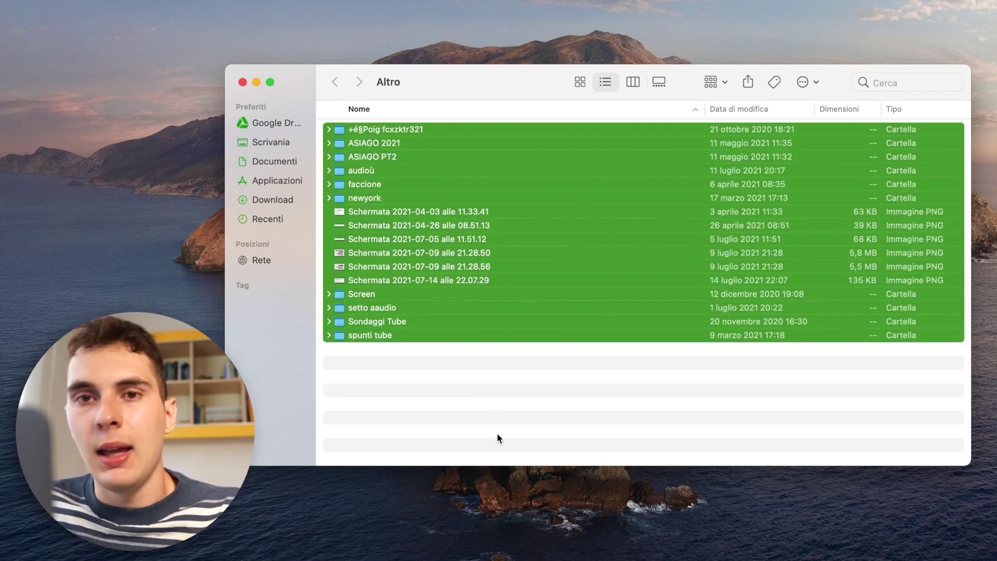
pyautogui.click(467, 403)
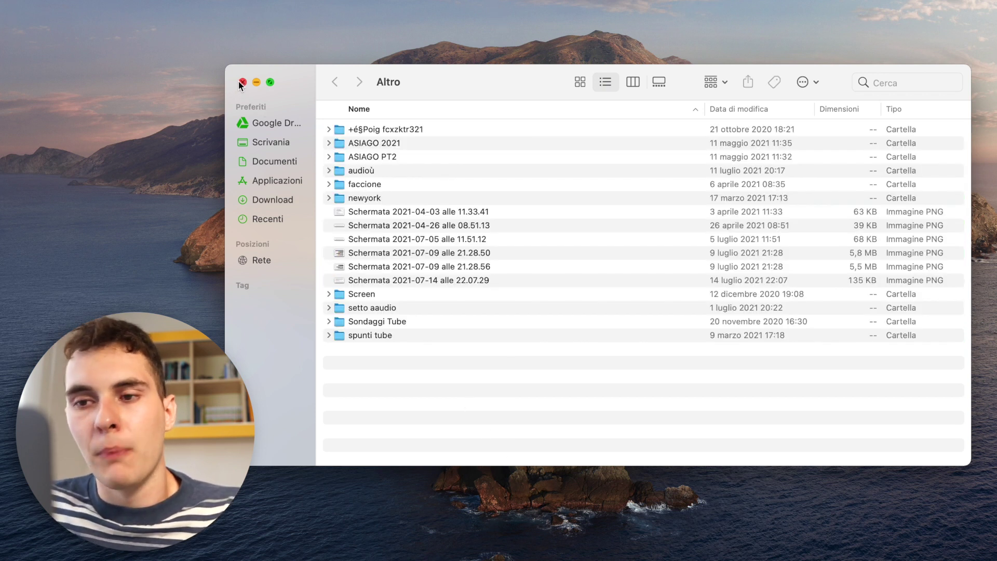
pyautogui.click(242, 83)
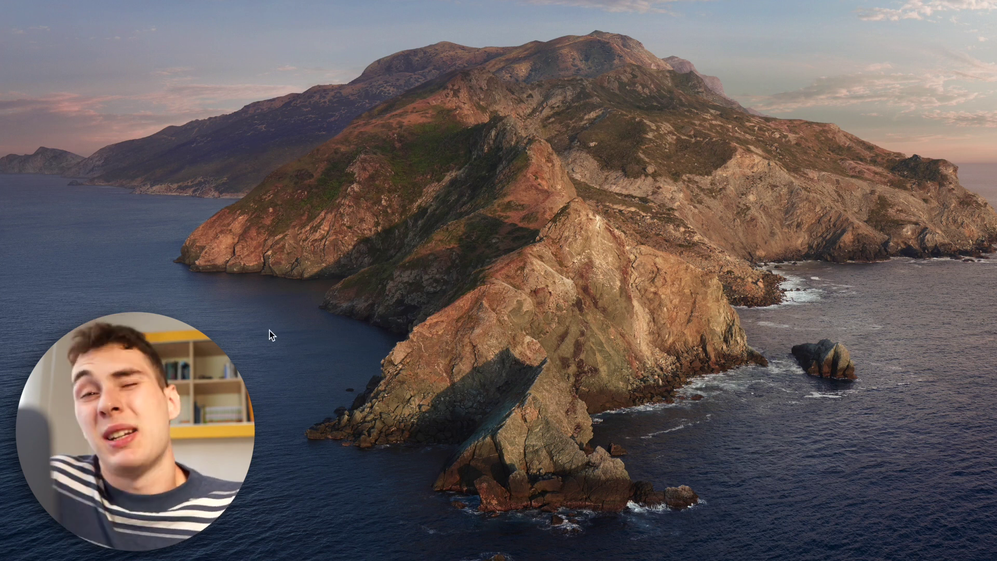
# Open the YouTube folder in a file window and expand its Copertine subfolder
pyautogui.moveTo(104, 37); pyautogui.dragTo(535, 284)
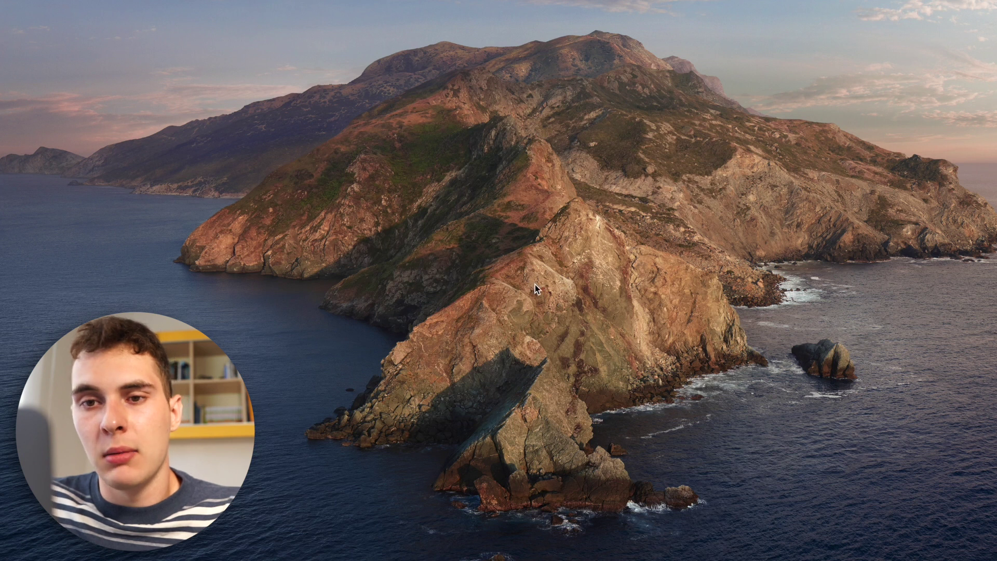
pyautogui.press('super+n')
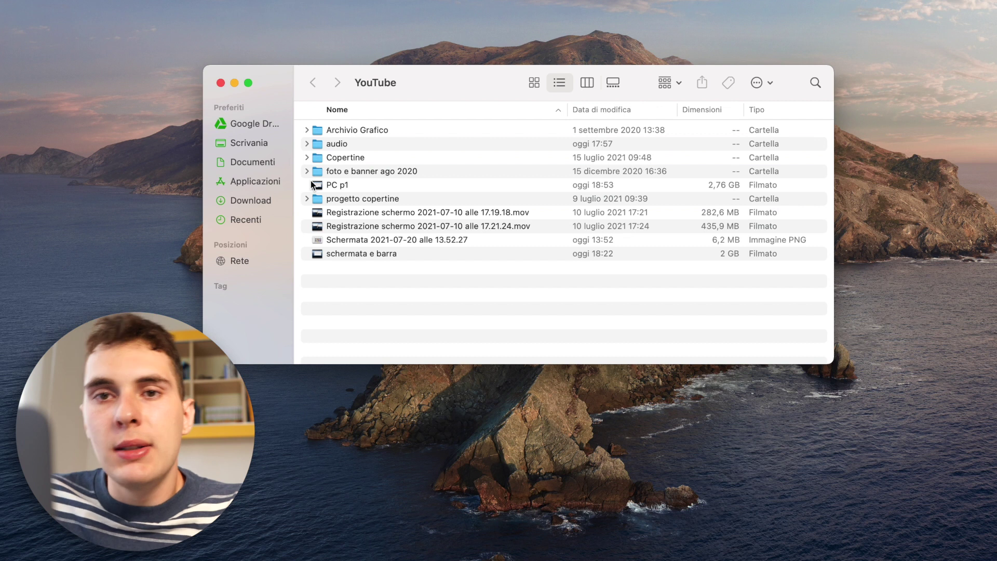
pyautogui.click(307, 157)
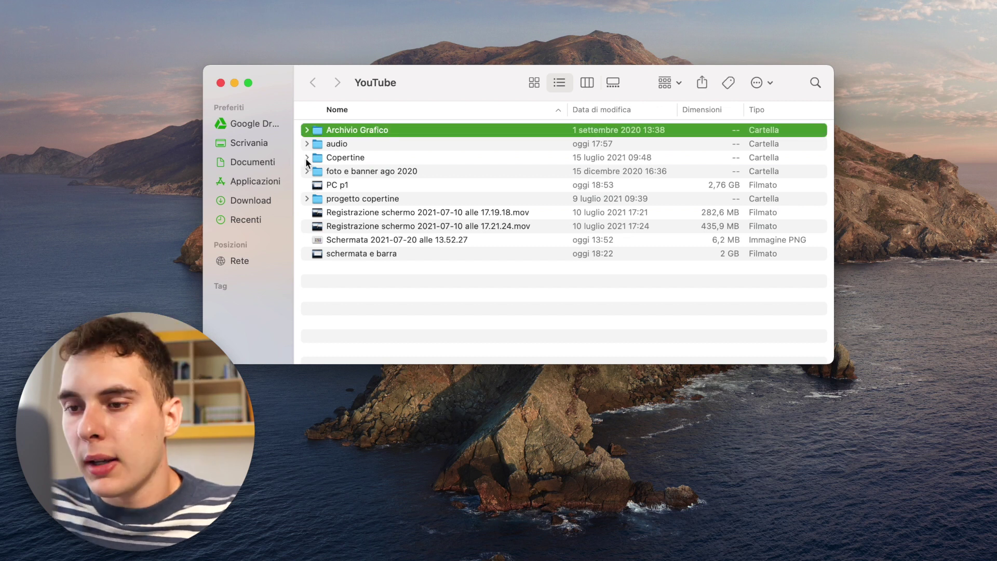
# Preview the screaming-face emoji image and another item further down in the Copertine folder, closing each preview
pyautogui.click(386, 281)
pyautogui.press('space')
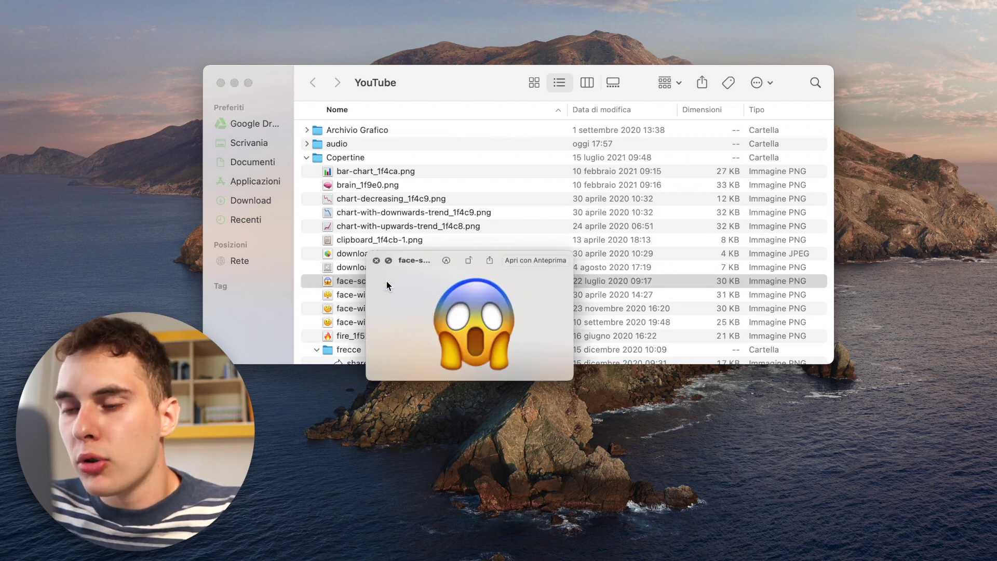
pyautogui.press('space')
pyautogui.scroll(-3, 386, 283)
pyautogui.click(355, 275)
pyautogui.press('space')
pyautogui.press('space')
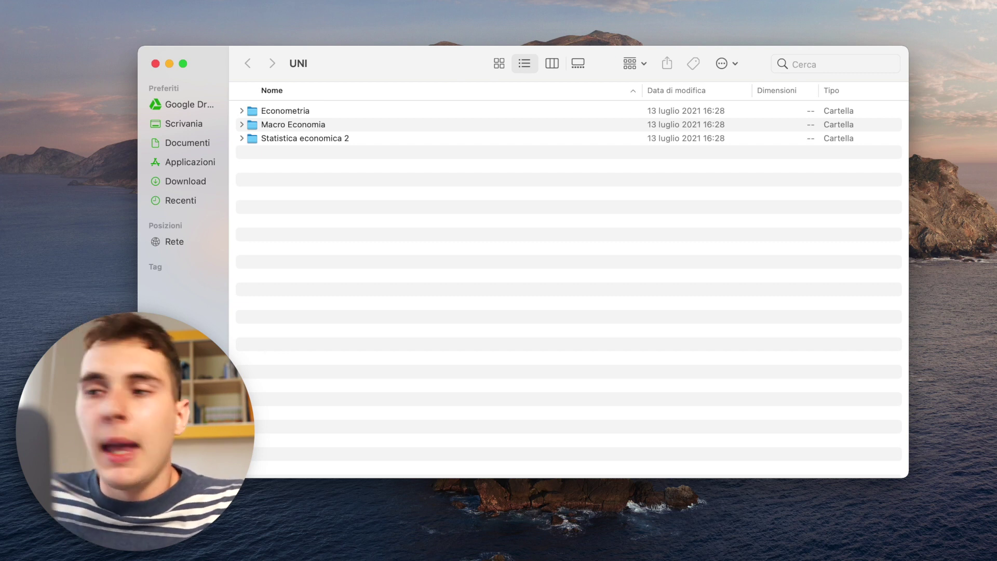
# Select the Econometria, Macro Economia and Statistica economica 2 folders in UNI and clear the selection, twice
pyautogui.moveTo(323, 185); pyautogui.dragTo(301, 40)
pyautogui.click(322, 191)
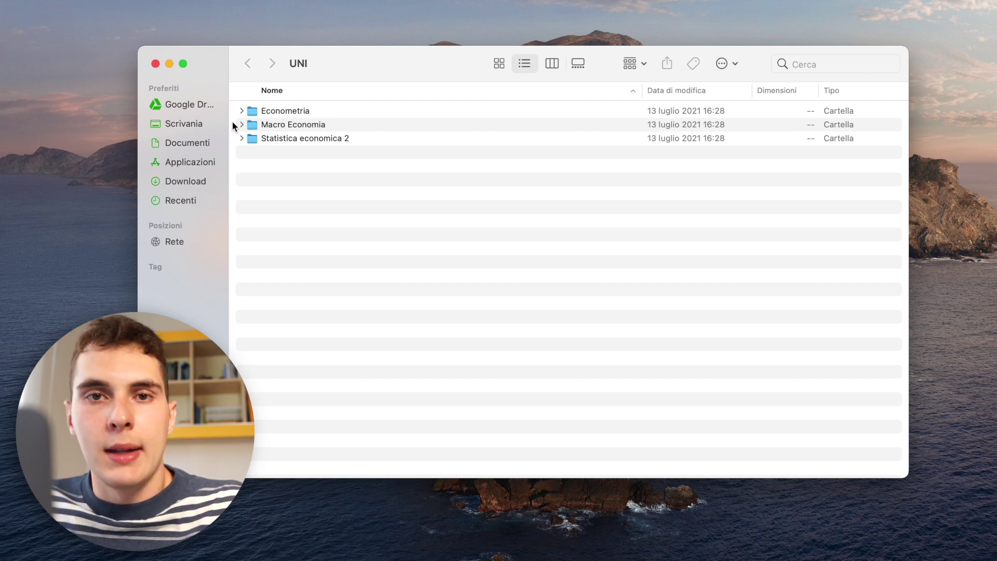
pyautogui.moveTo(263, 148); pyautogui.dragTo(269, 54)
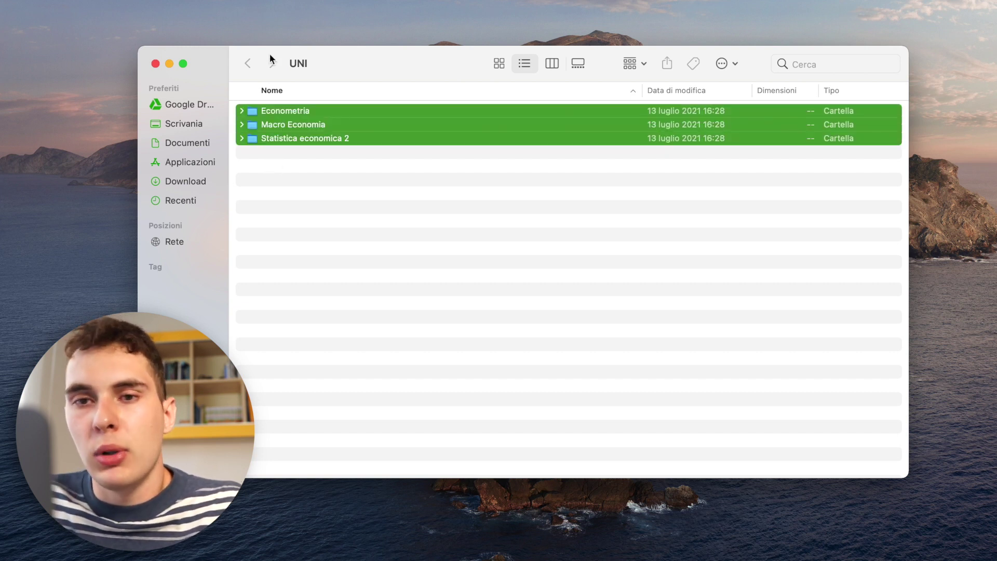
pyautogui.click(294, 187)
# Expand the Macro Economia folder and highlight its Esami passati, Slides and altro subfolders one after another
pyautogui.click(245, 124)
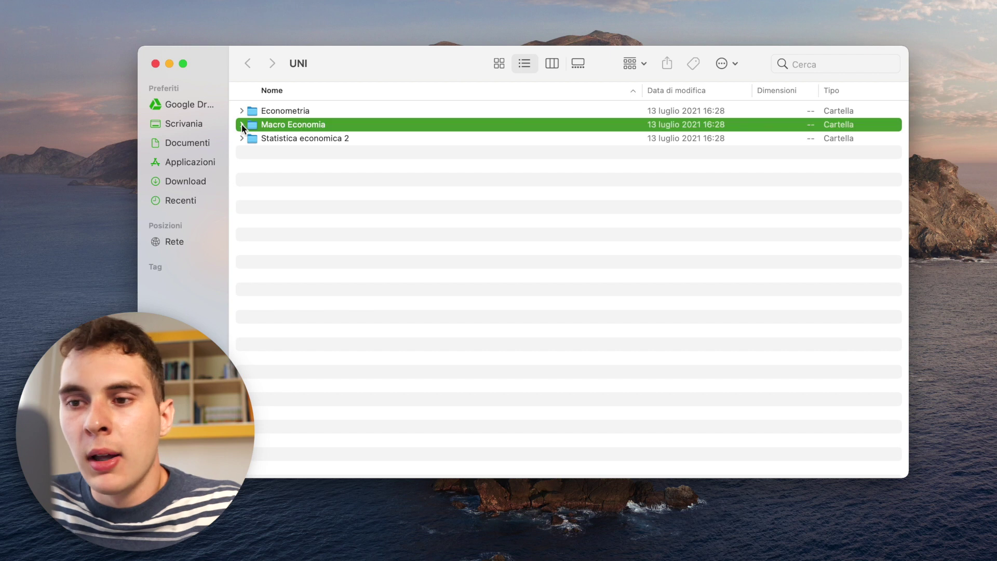
pyautogui.click(241, 124)
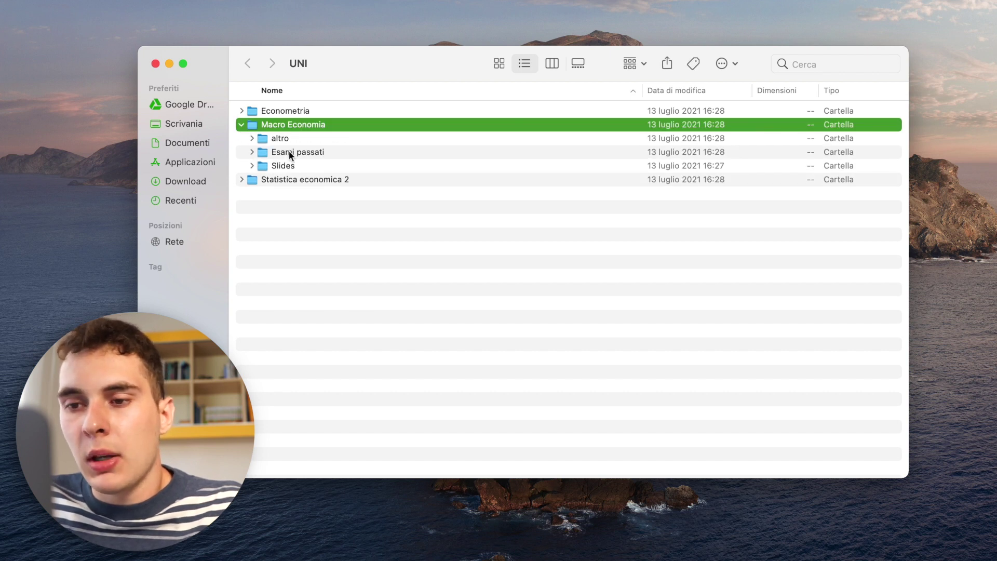
pyautogui.click(291, 153)
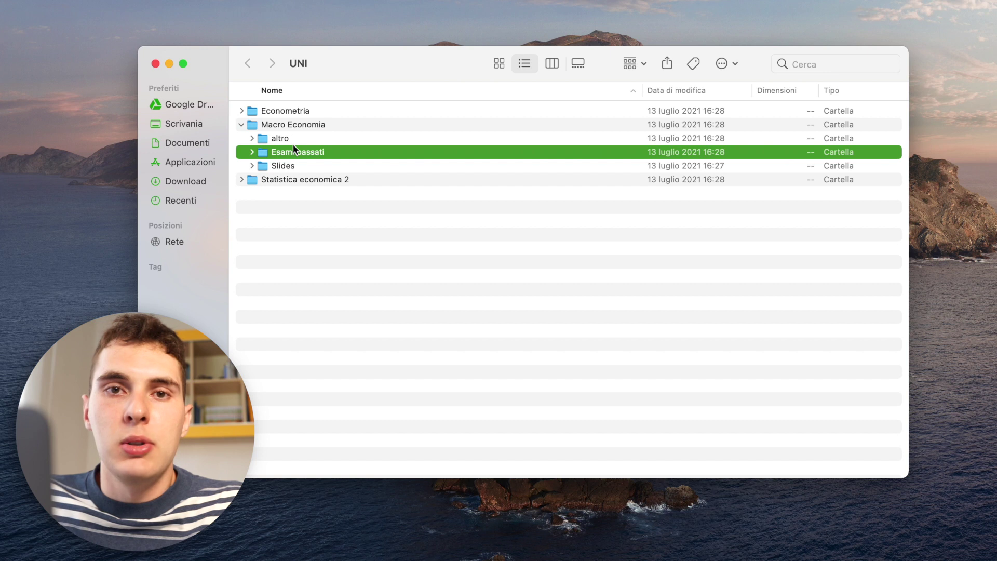
pyautogui.click(281, 164)
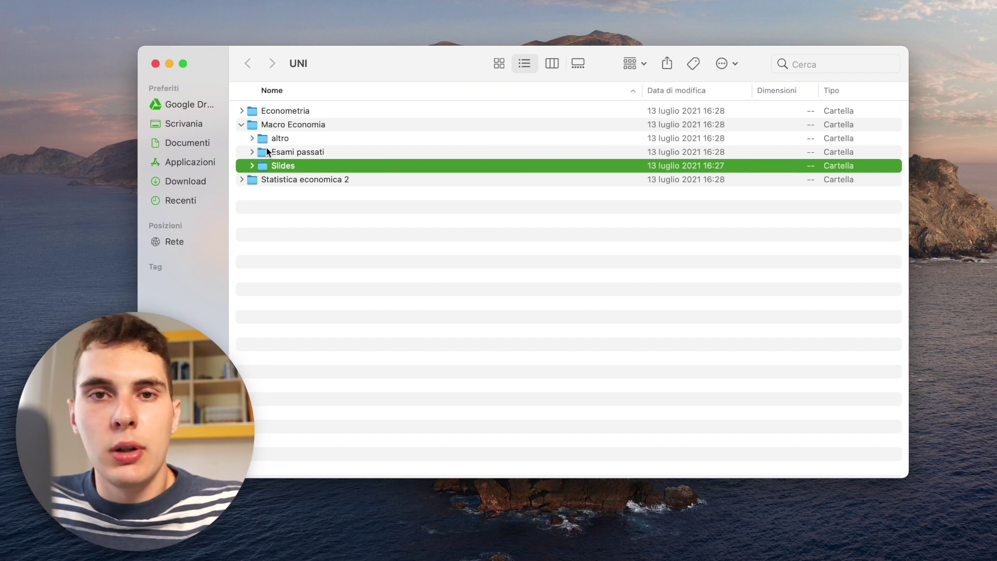
pyautogui.click(293, 141)
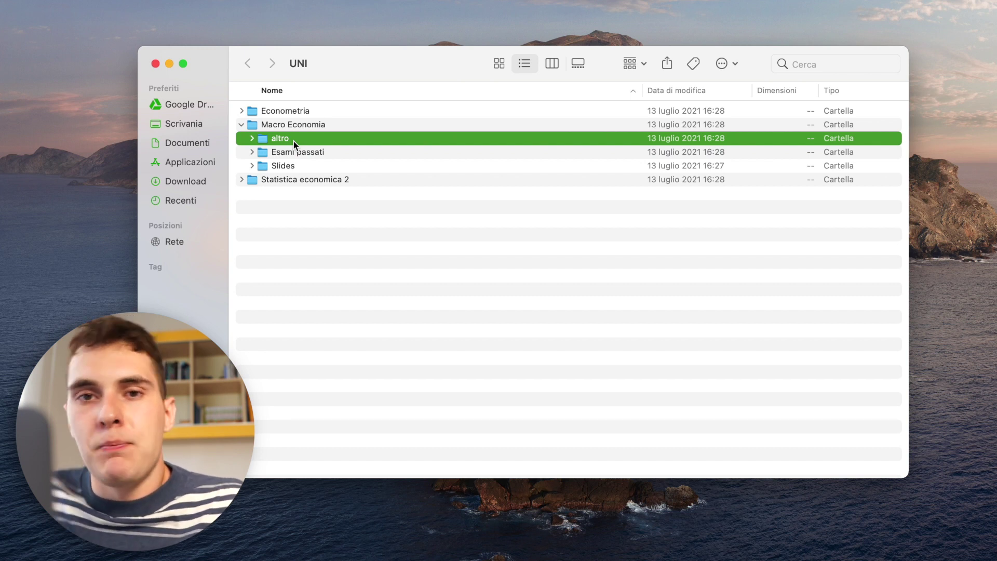
# Collapse the Macro Economia folder and briefly expand and collapse Statistica economica 2
pyautogui.click(241, 125)
pyautogui.click(241, 138)
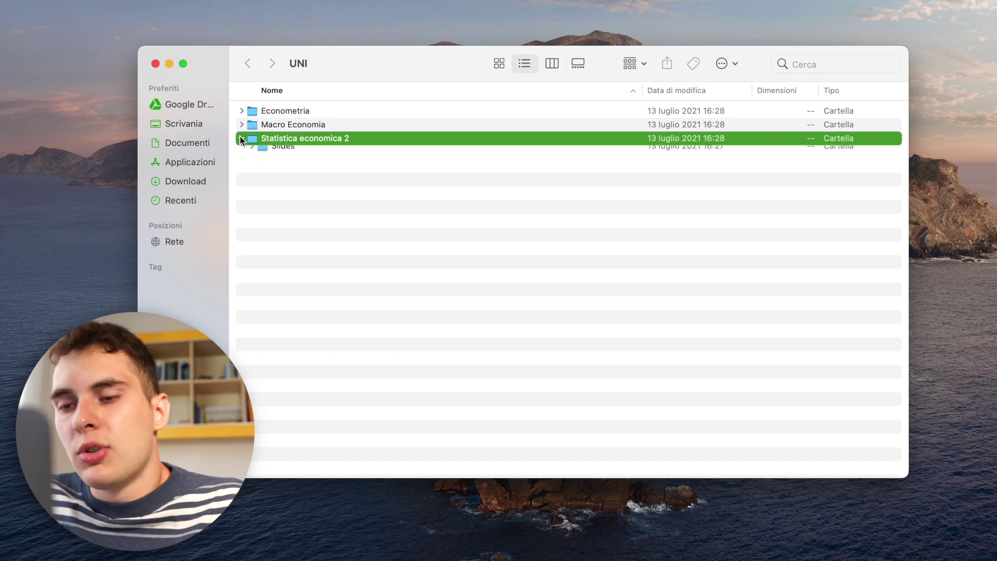
pyautogui.click(241, 140)
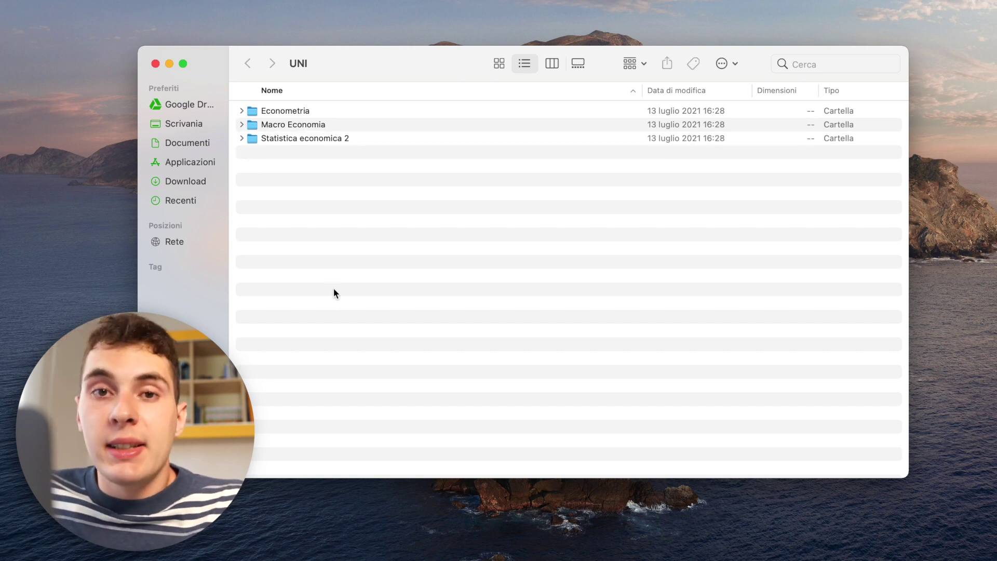
# Select and deselect the three UNI course folders, expand Macro Economia to highlight Esami passati, and collapse it again
pyautogui.moveTo(332, 287); pyautogui.dragTo(329, 49)
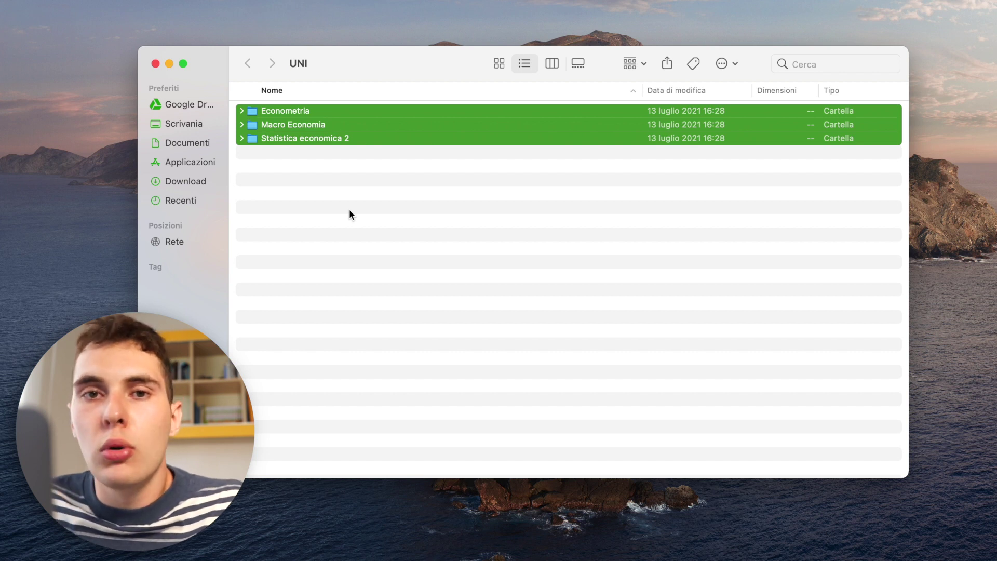
pyautogui.click(344, 227)
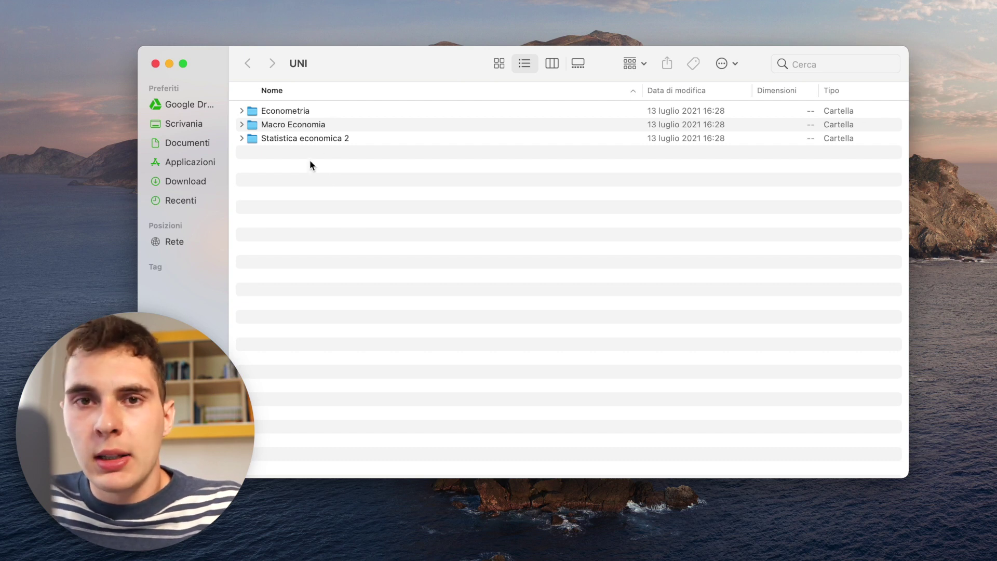
pyautogui.click(241, 125)
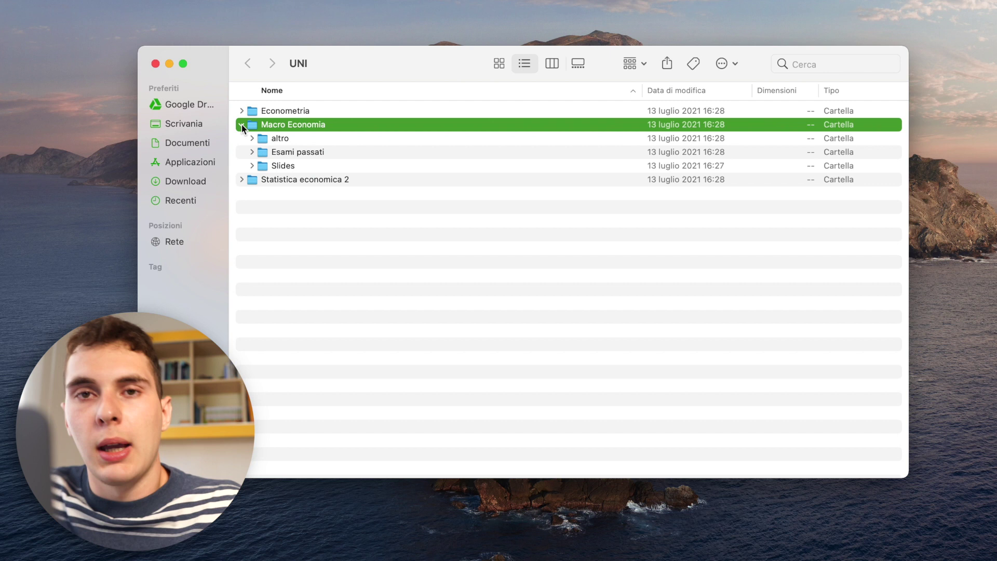
pyautogui.click(300, 152)
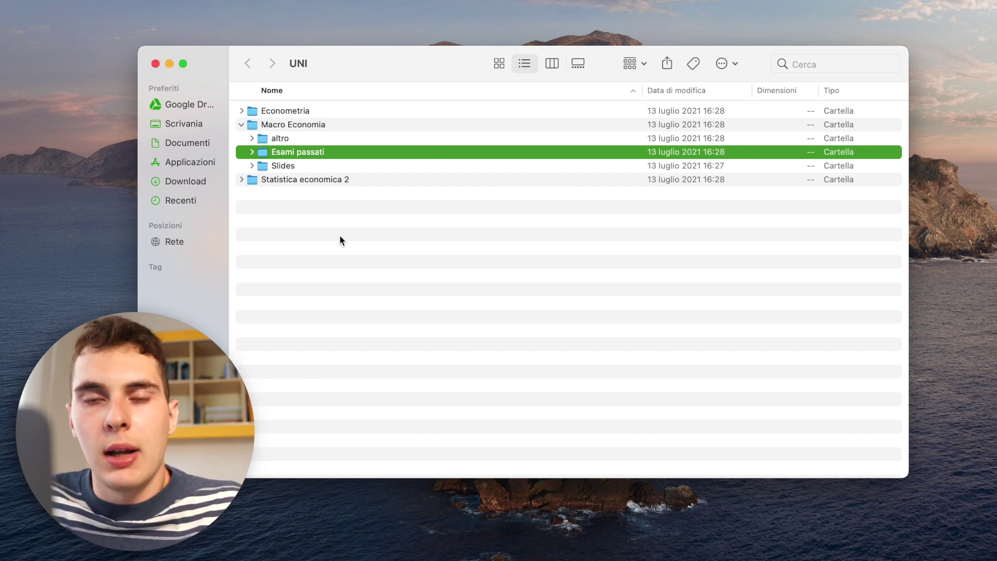
pyautogui.press('super+Left')
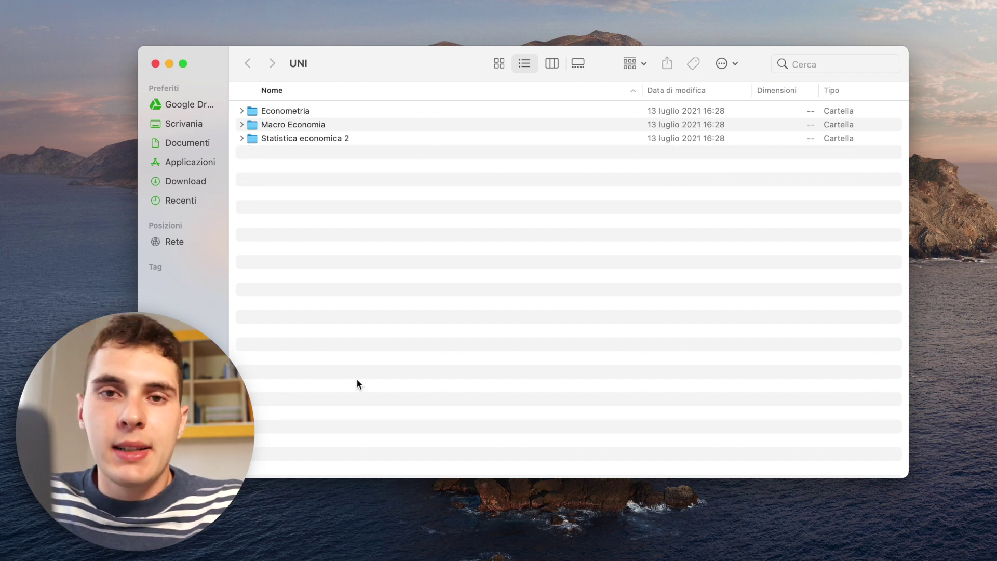
# Select all the folders in UNI, clear the selection and select them all again
pyautogui.press('super+a')
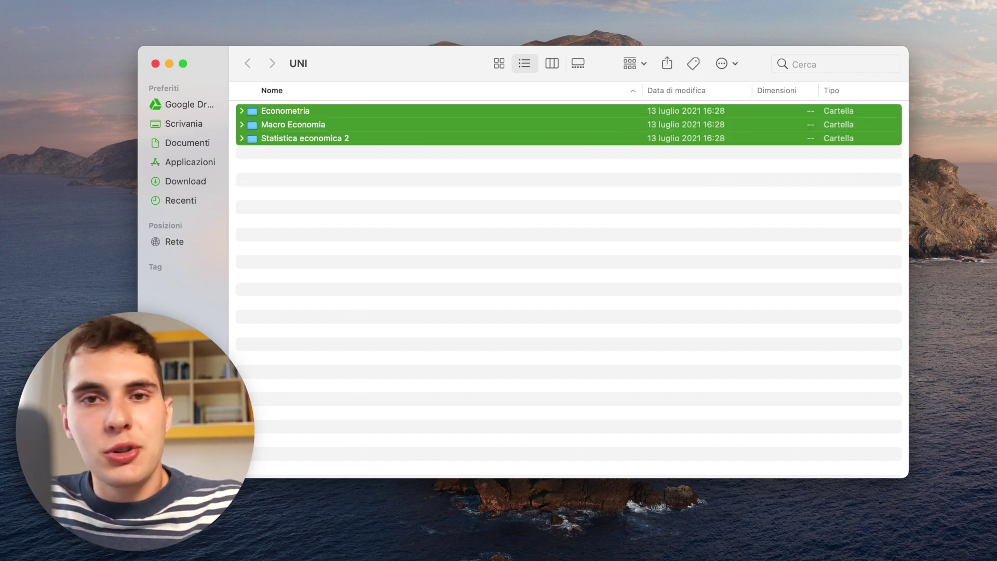
pyautogui.click(314, 236)
pyautogui.press('super+a')
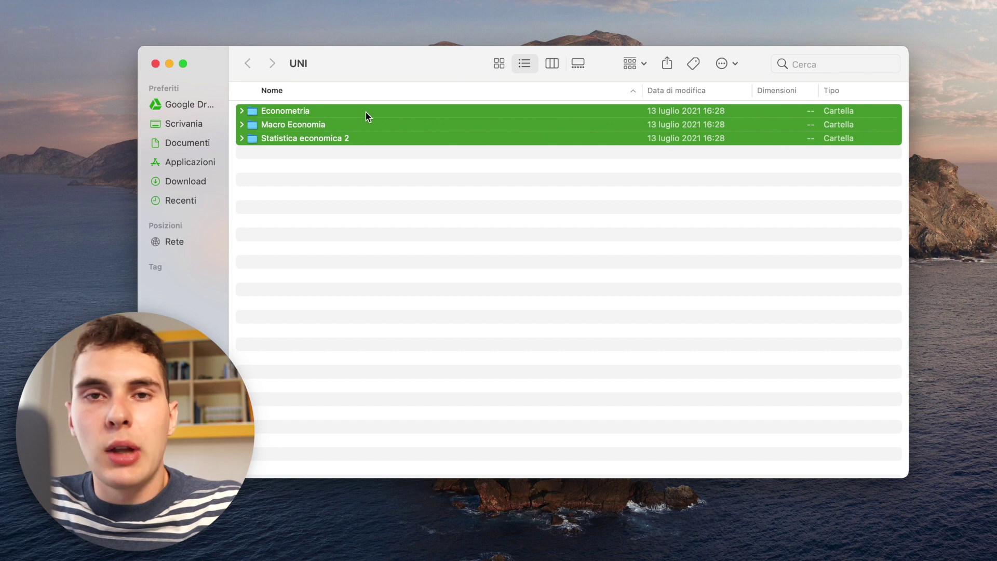